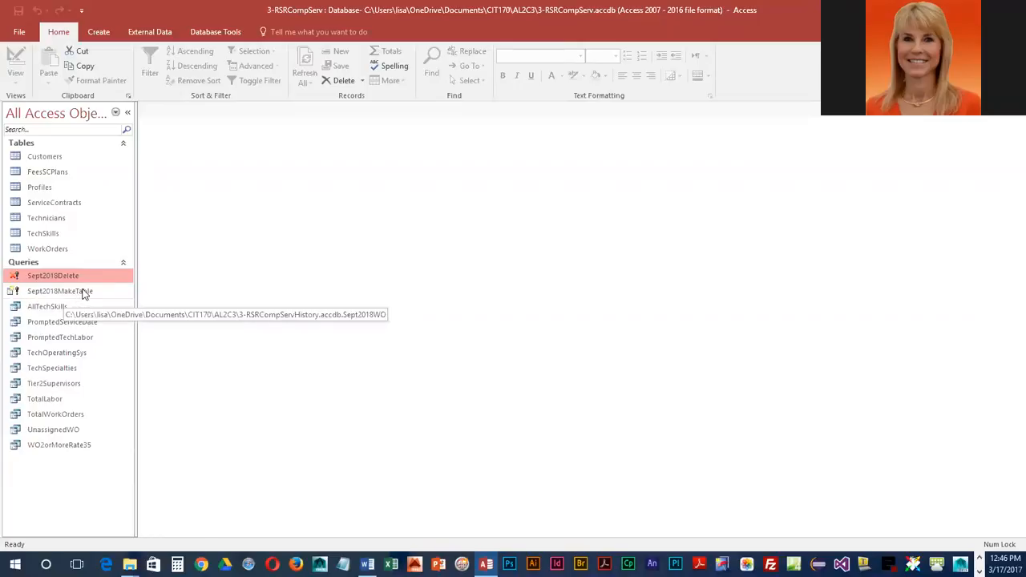
# - Open the Sept2018MakeTable query in Design View and widen the ServDate column to fit its full criteria
pyautogui.rightClick(84, 294)
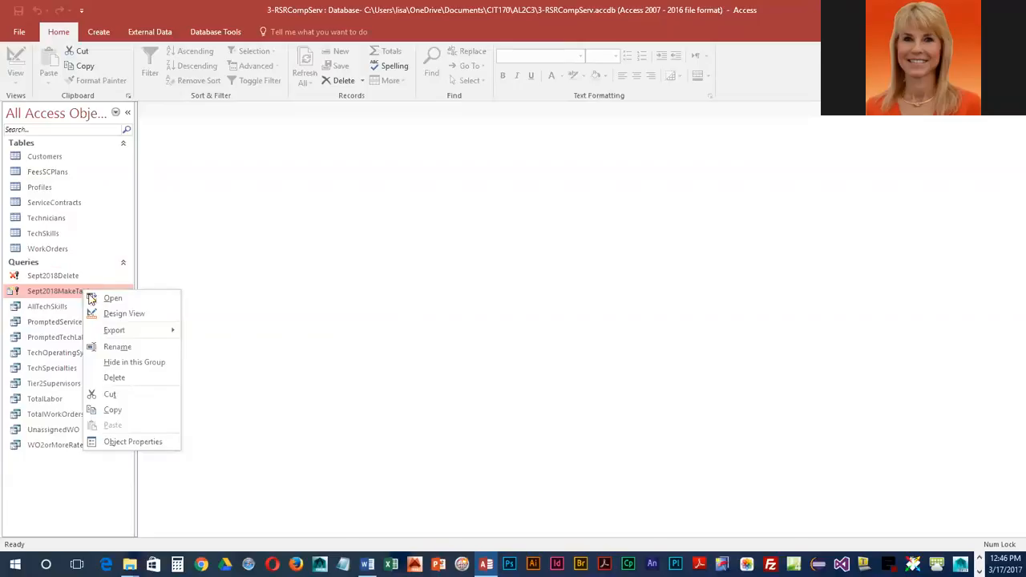
pyautogui.click(124, 314)
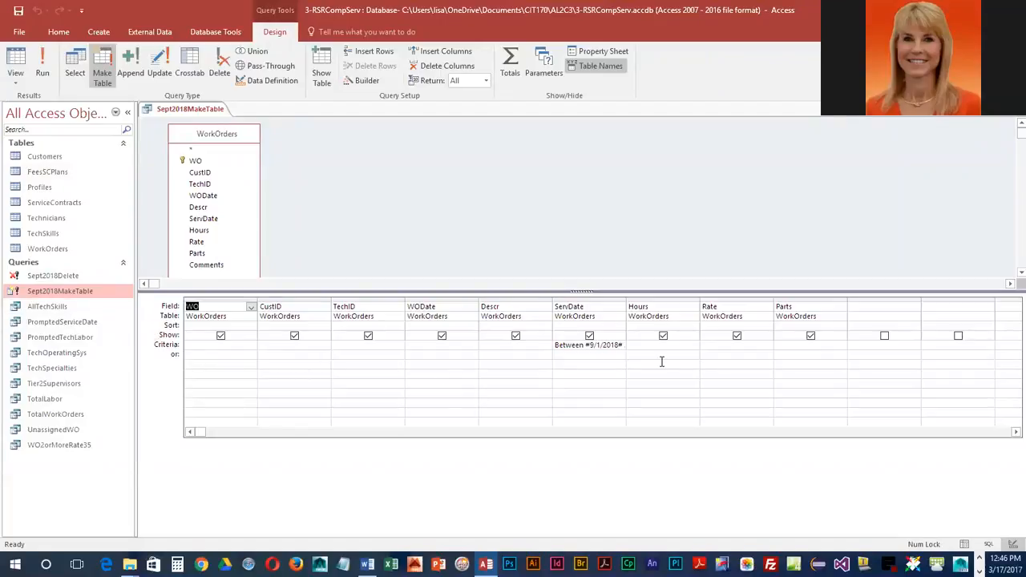
pyautogui.doubleClick(625, 301)
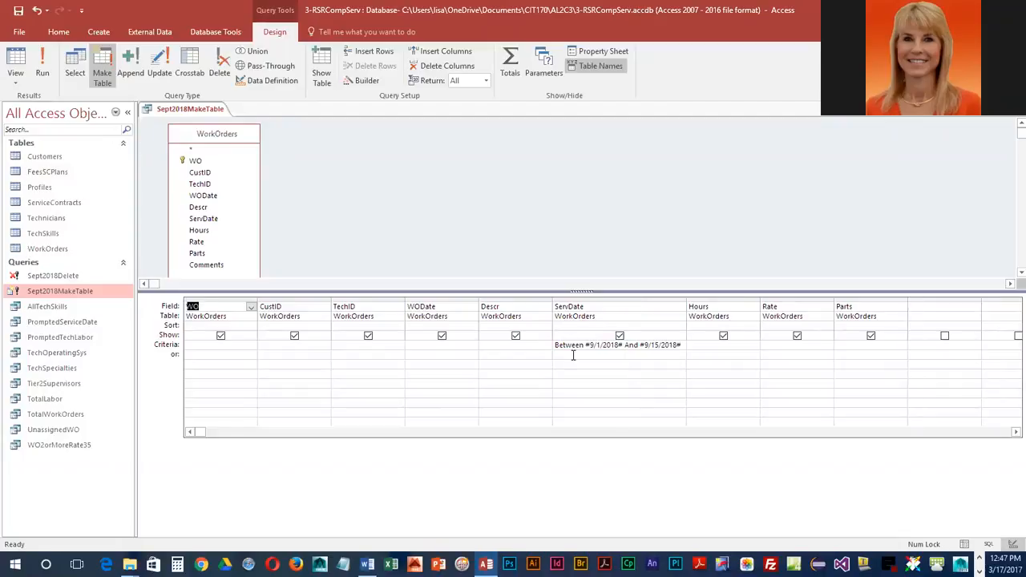
# - Save a copy of the open Sept2018MakeTable query object under the name Sept2018Append
pyautogui.click(16, 32)
pyautogui.click(28, 160)
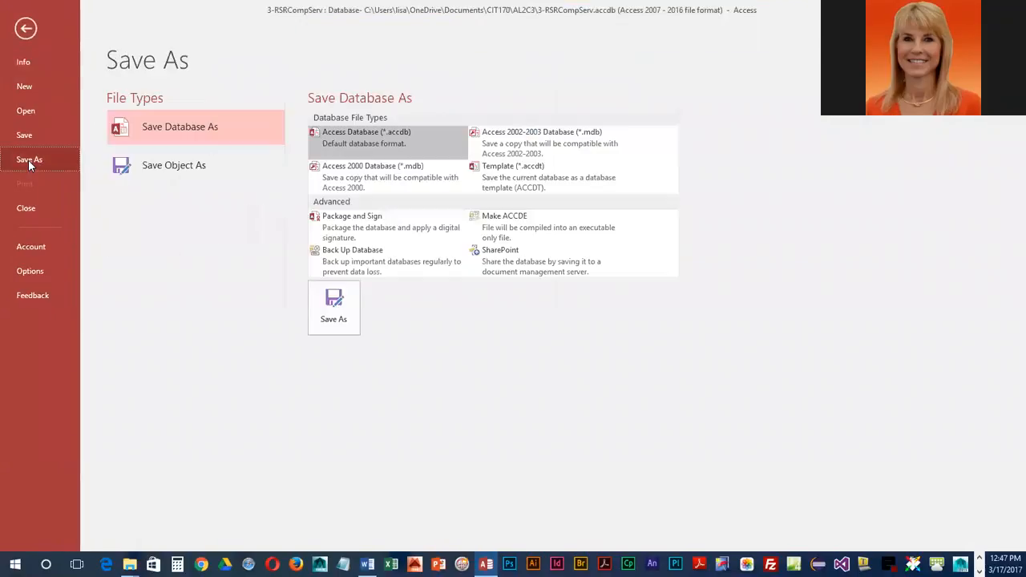
pyautogui.click(345, 323)
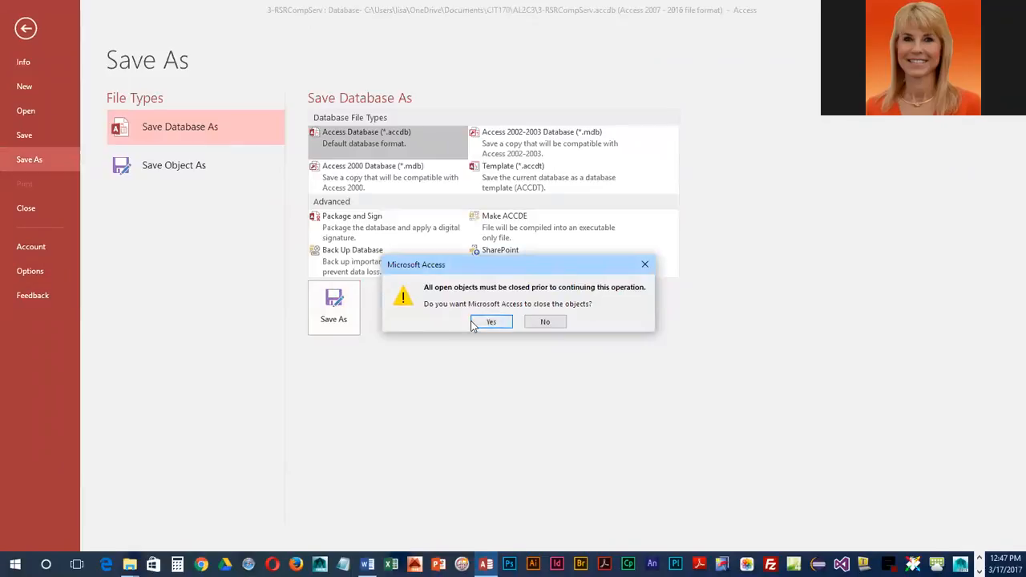
pyautogui.click(546, 322)
pyautogui.click(204, 179)
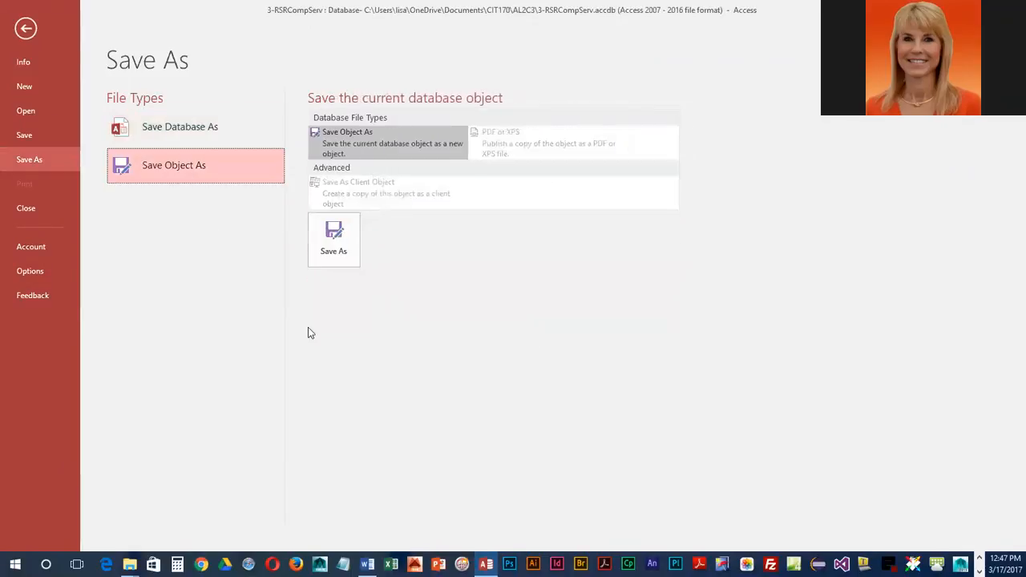
pyautogui.click(336, 255)
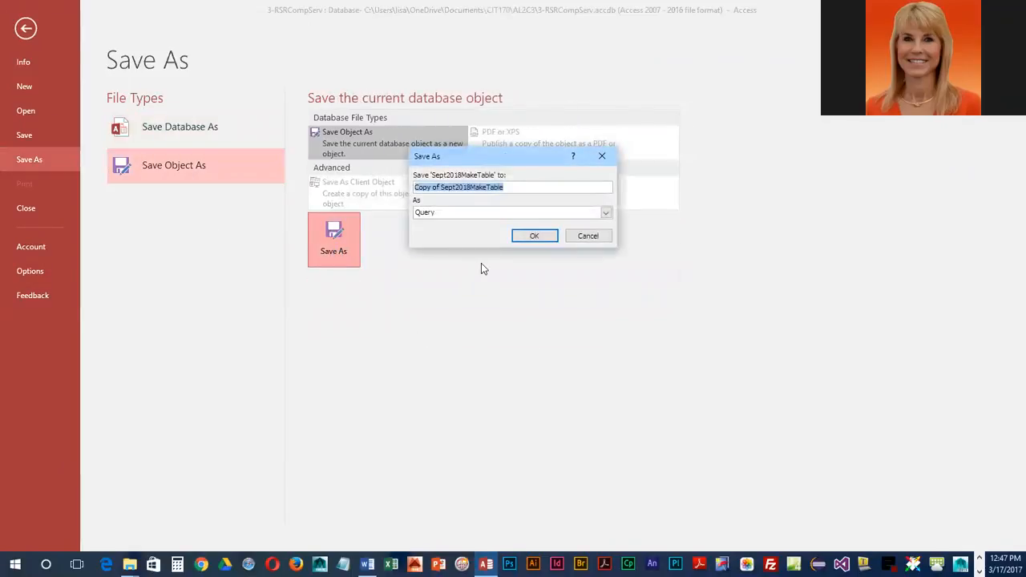
pyautogui.write('Sept201')
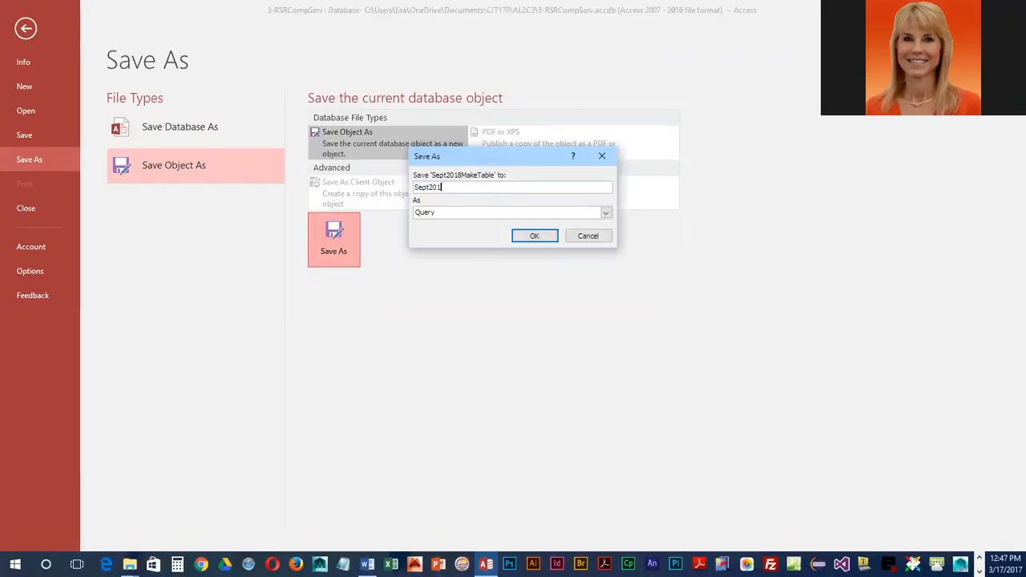
pyautogui.write('8Append')
pyautogui.click(525, 234)
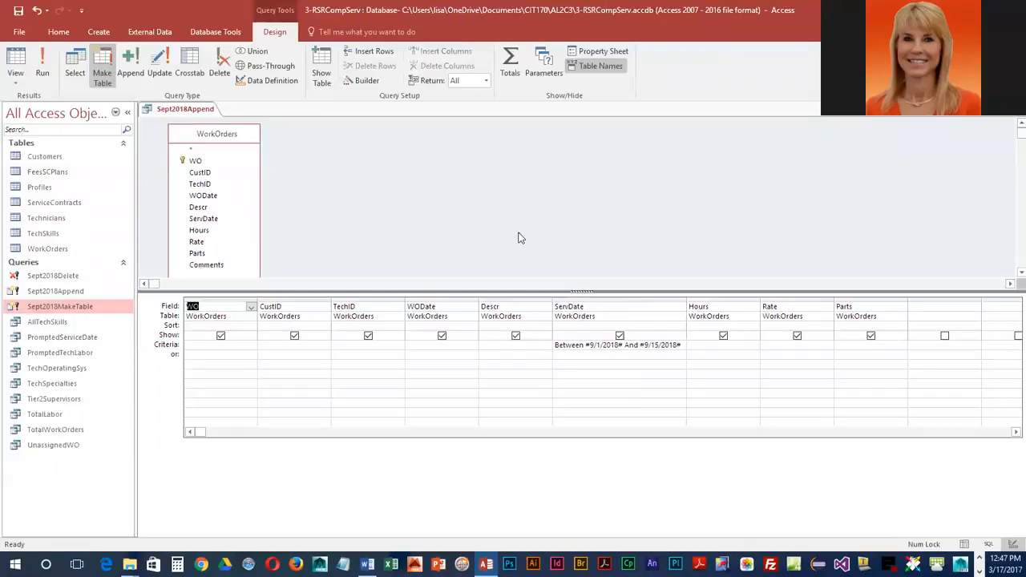
# - Change the ServDate criteria to Between #9/16/2018# And #9/30/2018#
pyautogui.click(600, 346)
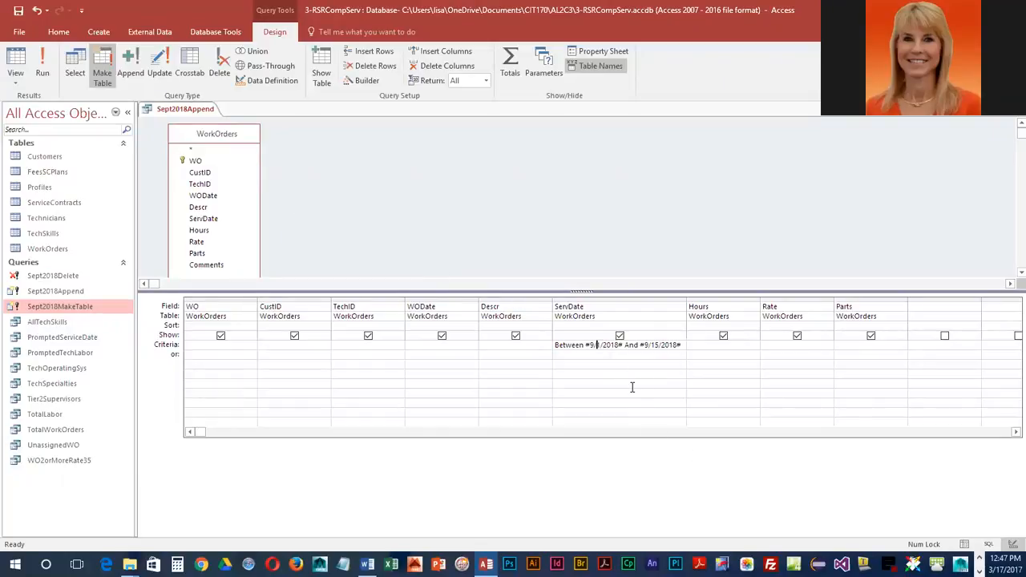
pyautogui.write('6')
pyautogui.press('Right')
pyautogui.press('Right')
pyautogui.press('Right')
pyautogui.press('Right')
pyautogui.press('Right')
pyautogui.press('Right')
pyautogui.press('Right')
pyautogui.press('Right')
pyautogui.press('Right')
pyautogui.press('Right')
pyautogui.press('Right')
pyautogui.press('Right')
pyautogui.press('Right')
pyautogui.press('Right')
pyautogui.press('Delete')
pyautogui.press('Delete')
pyautogui.write('30')
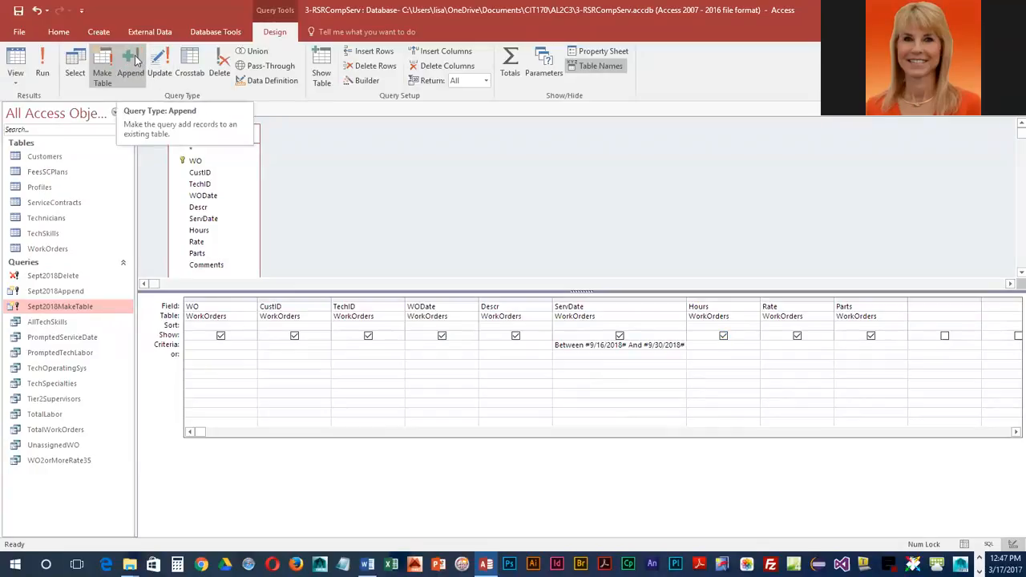
# - Switch the query type to Select, run it to preview the matching work orders, and return to Design View
pyautogui.click(75, 64)
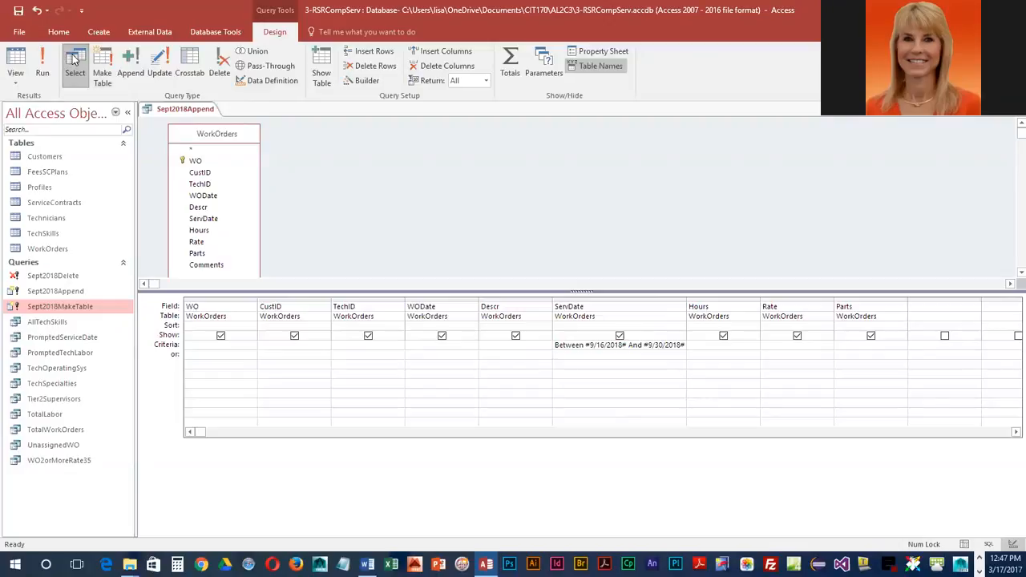
pyautogui.click(43, 64)
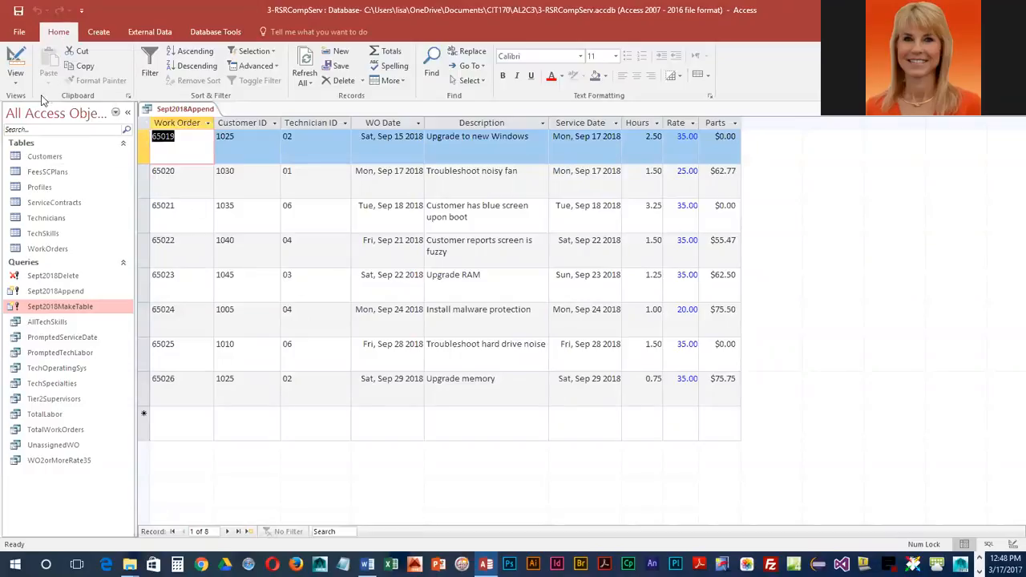
pyautogui.click(15, 60)
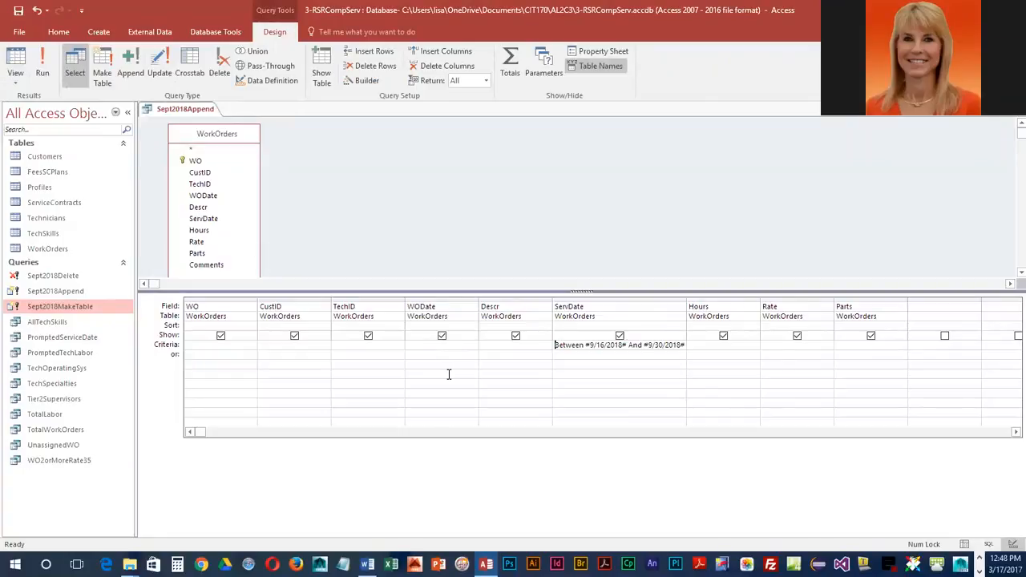
# - Convert the query to an append query targeting the Sept2018WO table in the other database 3-RSRCompServHistory.accdb
pyautogui.click(130, 67)
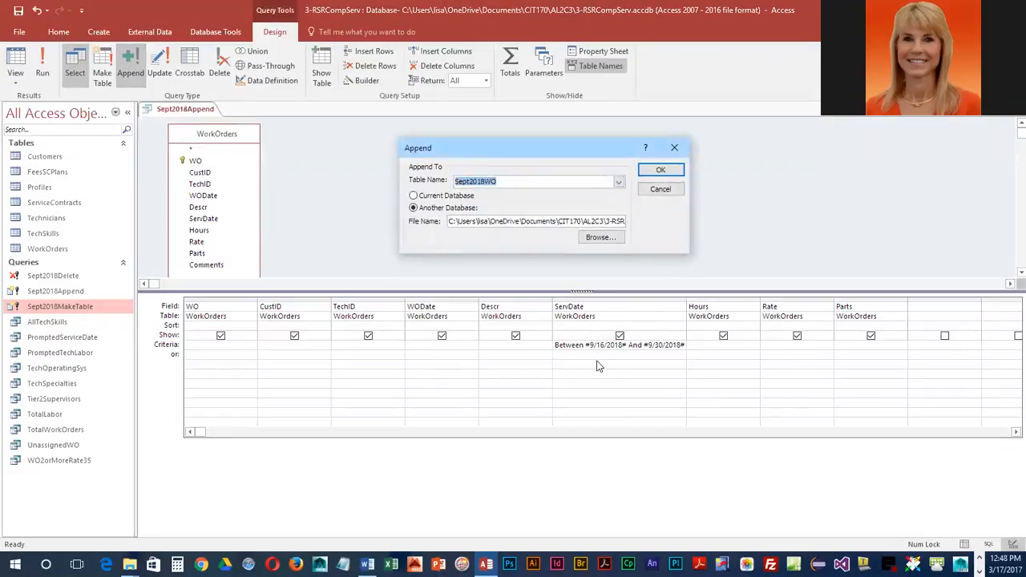
pyautogui.click(505, 181)
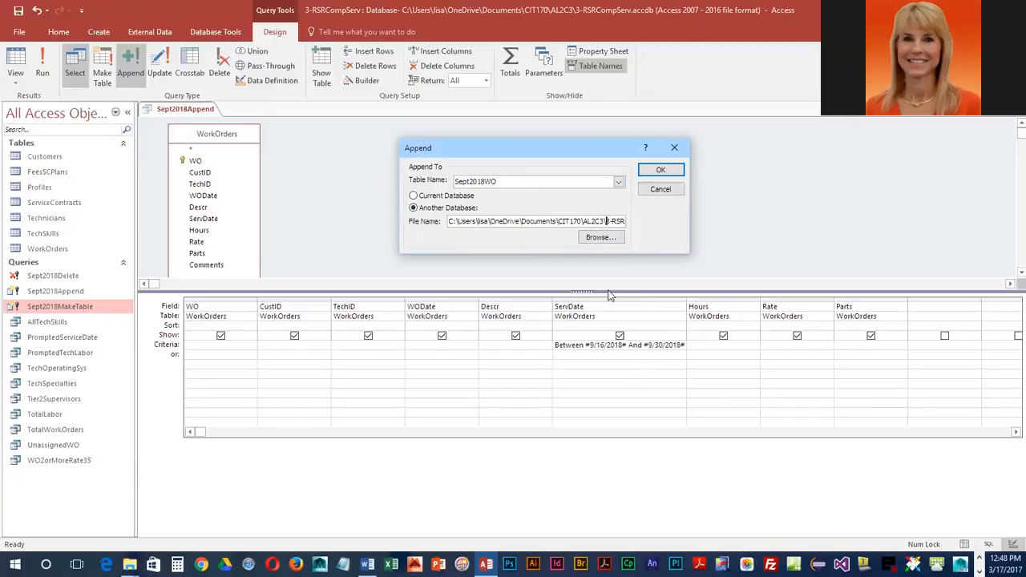
pyautogui.write('CompServHistory.accdb')
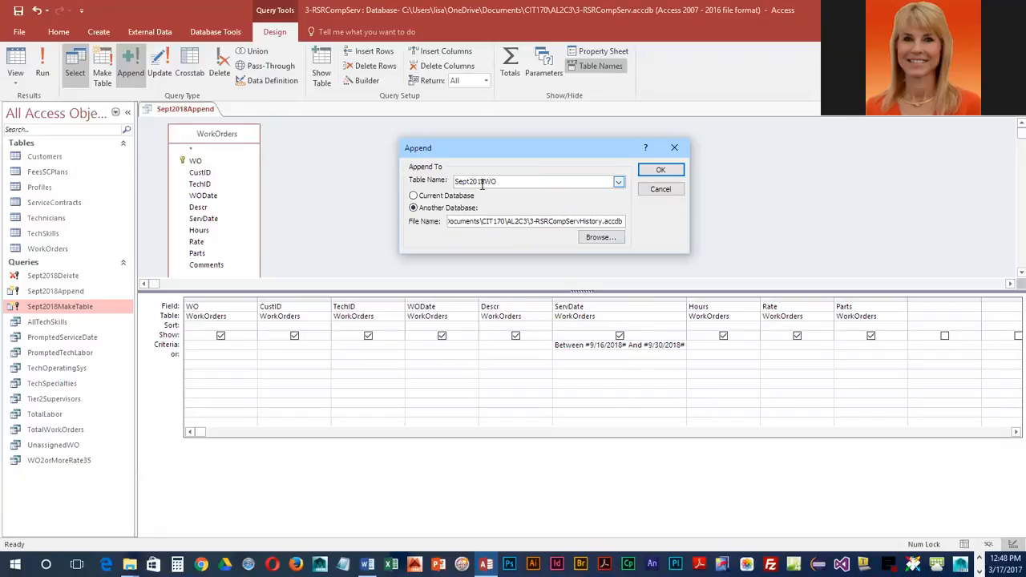
pyautogui.click(659, 172)
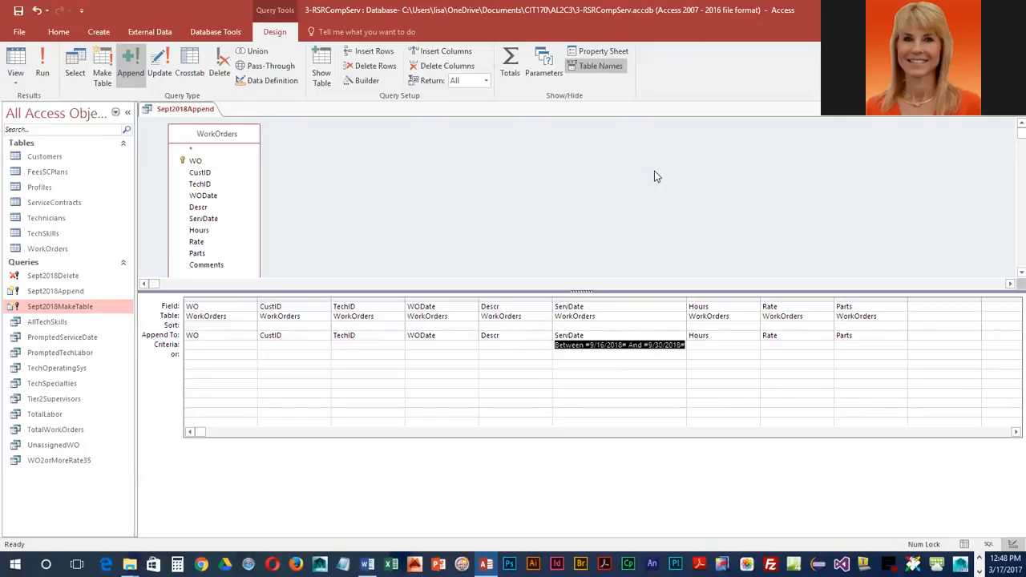
# - Save the Sept2018Append query and run it, accepting the append of the selected rows
pyautogui.click(18, 9)
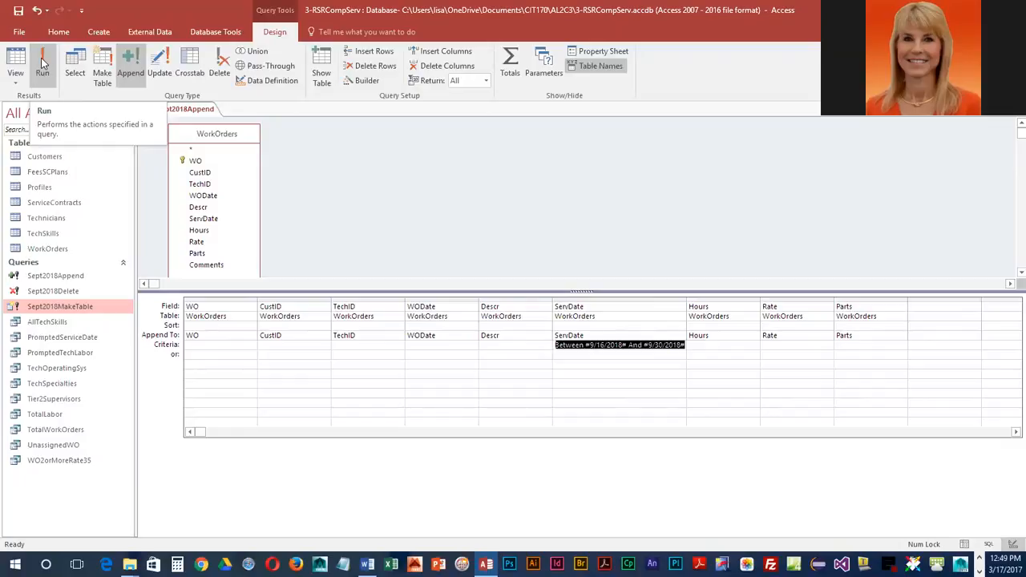
pyautogui.click(42, 64)
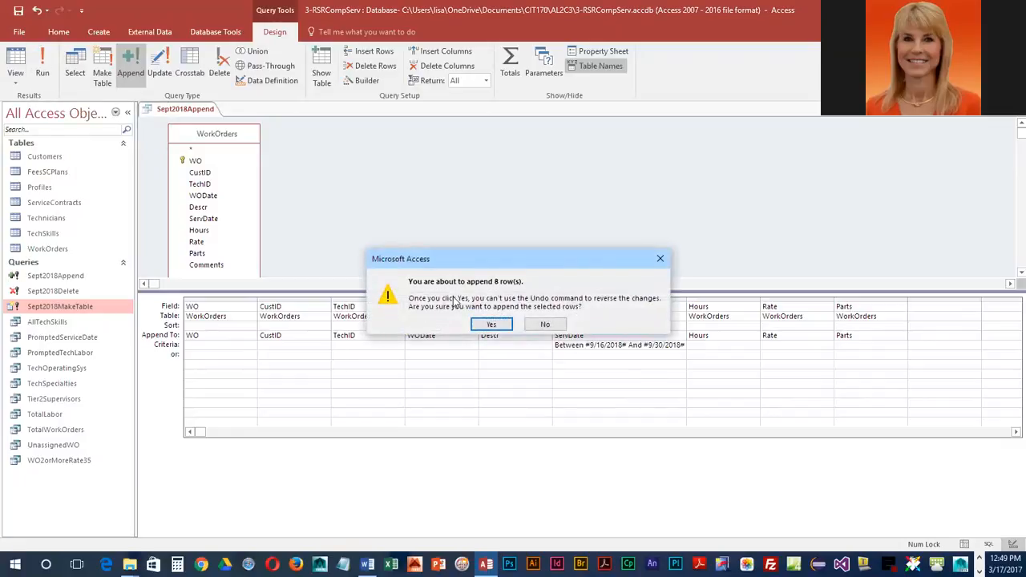
pyautogui.click(492, 325)
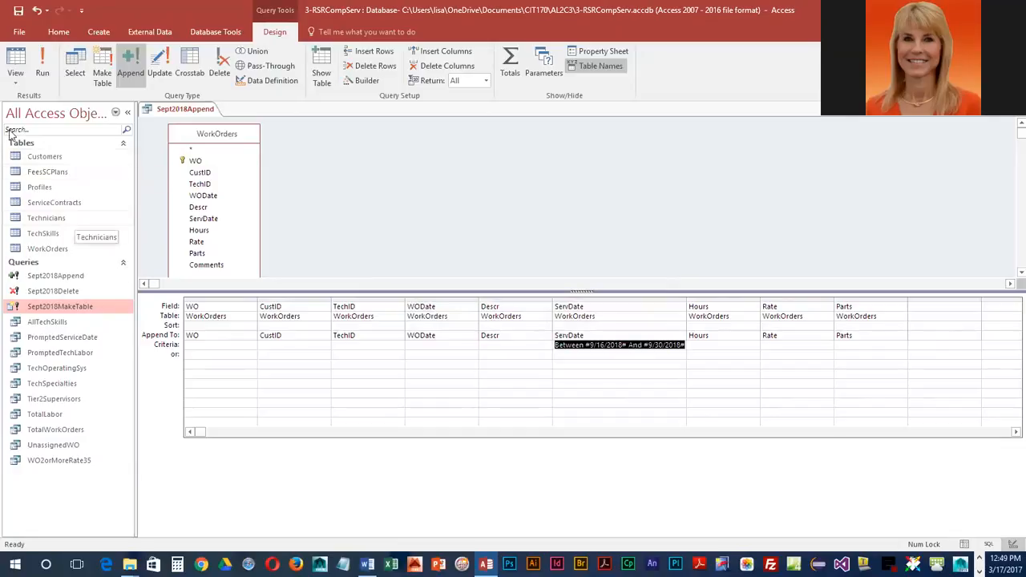
# - Open the 3-RSRCompServHistory.accdb database and view the Sept2018WO table's records in Datasheet View
pyautogui.click(16, 32)
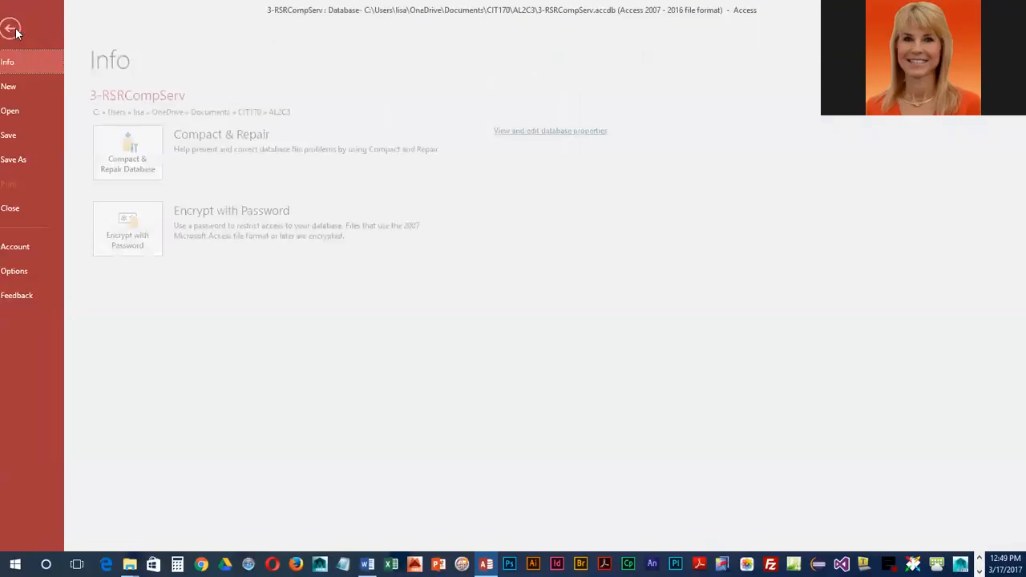
pyautogui.click(26, 110)
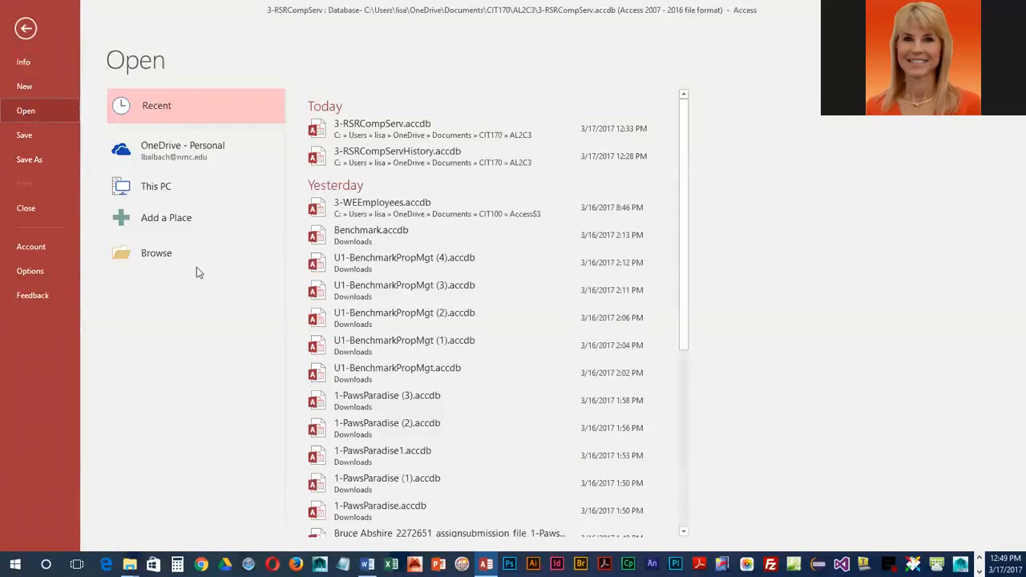
pyautogui.click(428, 160)
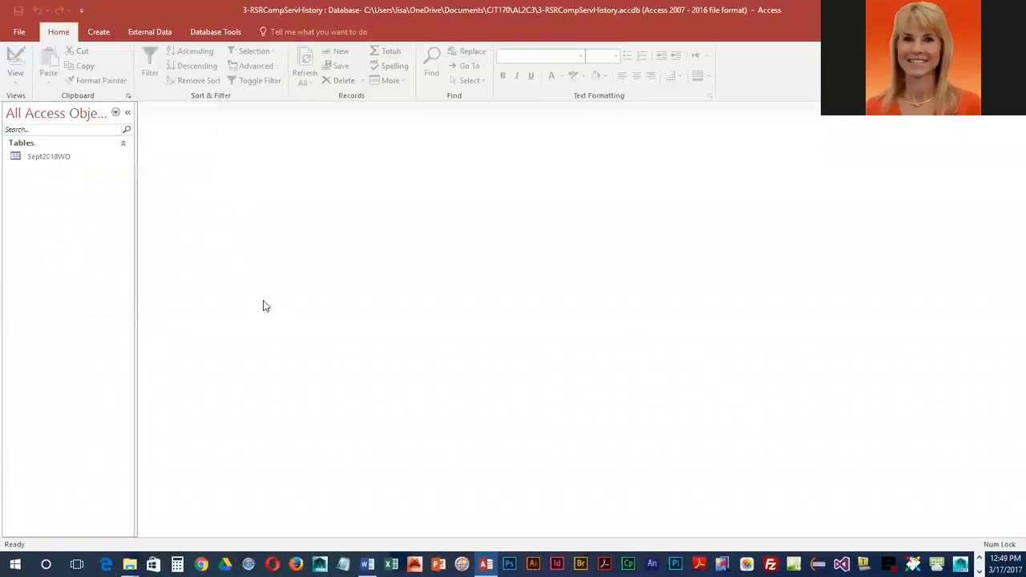
pyautogui.doubleClick(58, 158)
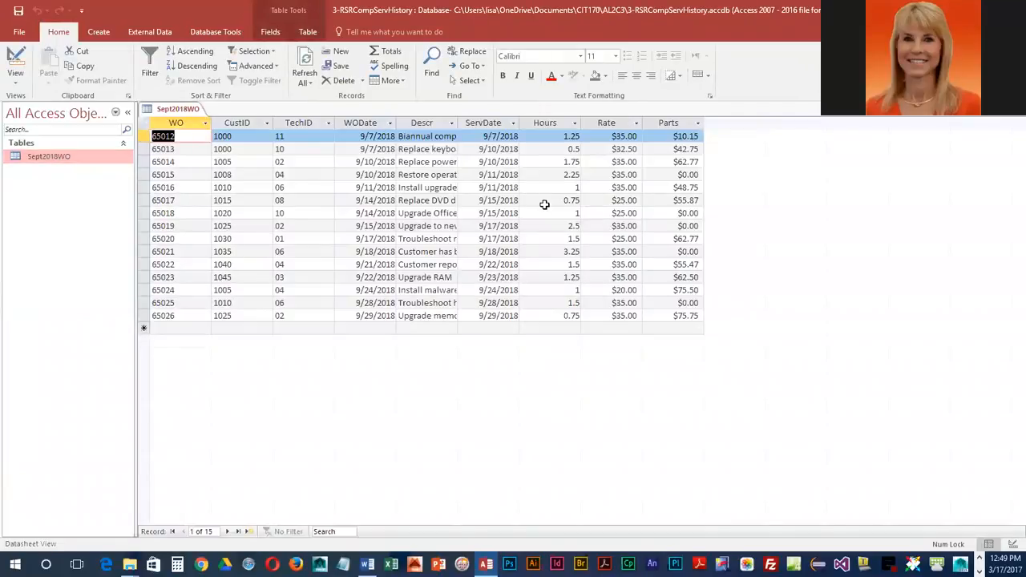